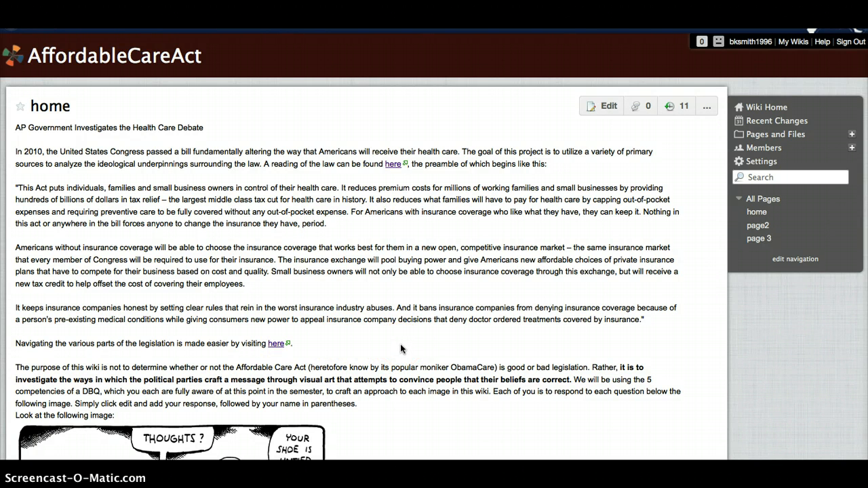
- Review the home page's introduction, the health care cartoon and the five DBQ questions below it
{"action": "scroll", "coordinate": [400, 349], "scroll_direction": "down", "scroll_amount": 4}
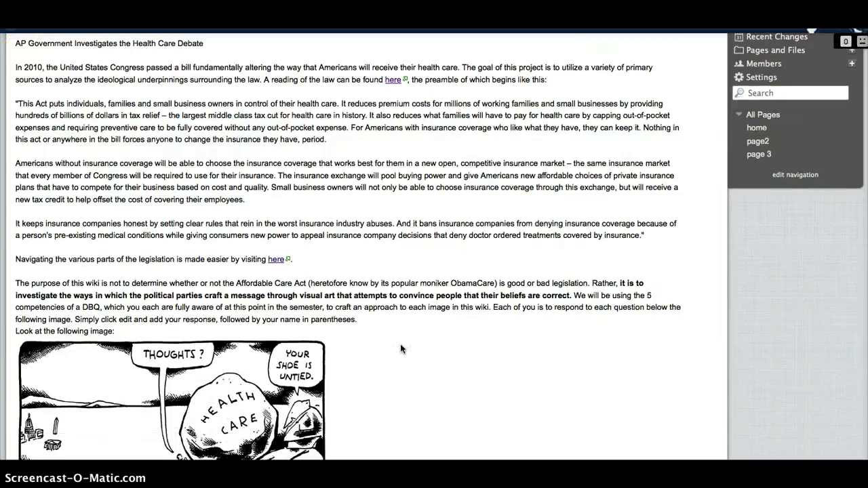
{"action": "scroll", "coordinate": [401, 349], "scroll_direction": "down", "scroll_amount": 5}
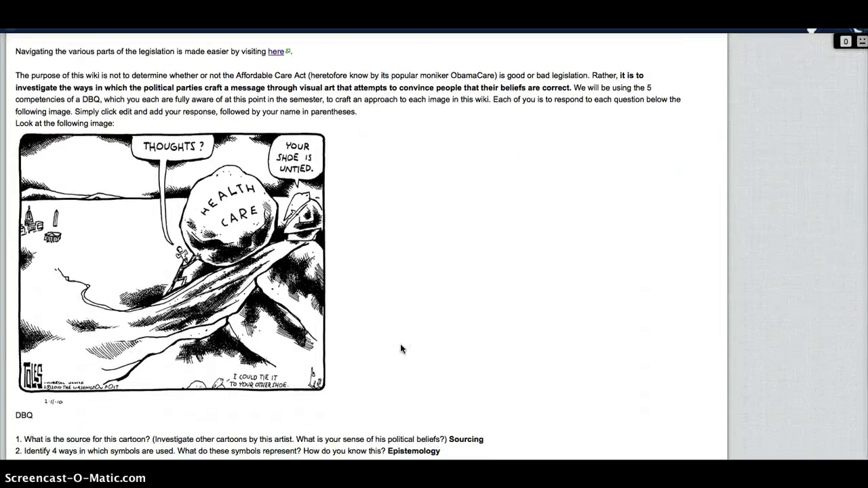
{"action": "scroll", "coordinate": [400, 349], "scroll_direction": "down", "scroll_amount": 1}
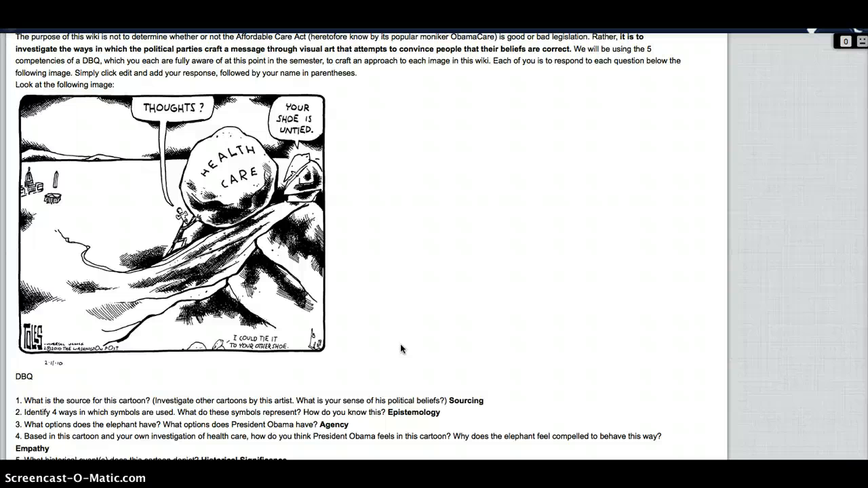
{"action": "scroll", "coordinate": [401, 349], "scroll_direction": "down", "scroll_amount": 1}
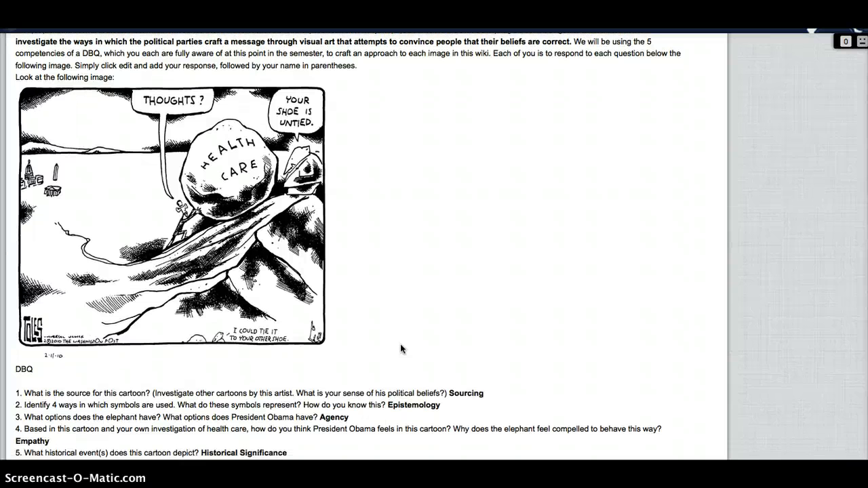
{"action": "scroll", "coordinate": [400, 344], "scroll_direction": "down", "scroll_amount": 3}
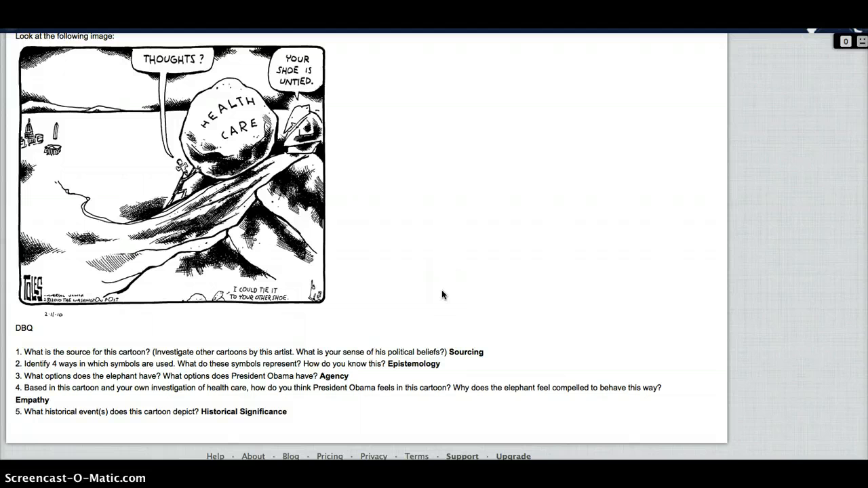
{"action": "scroll", "coordinate": [442, 291], "scroll_direction": "up", "scroll_amount": 10}
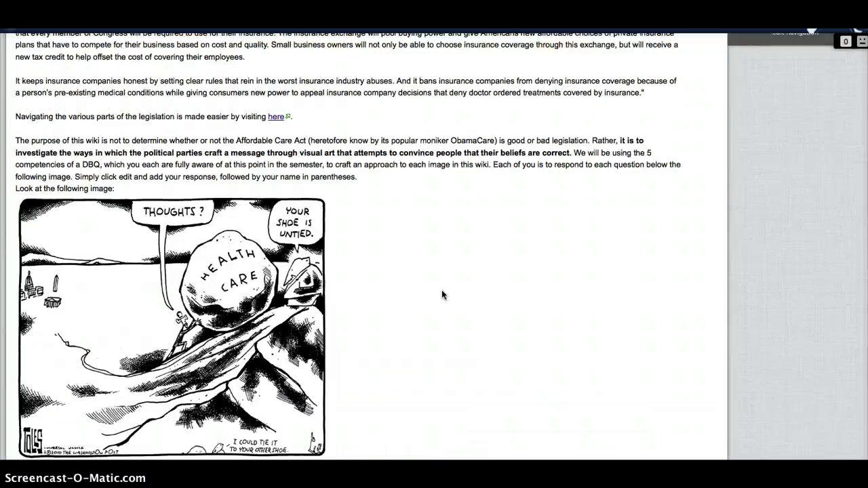
{"action": "scroll", "coordinate": [444, 294], "scroll_direction": "up", "scroll_amount": 1}
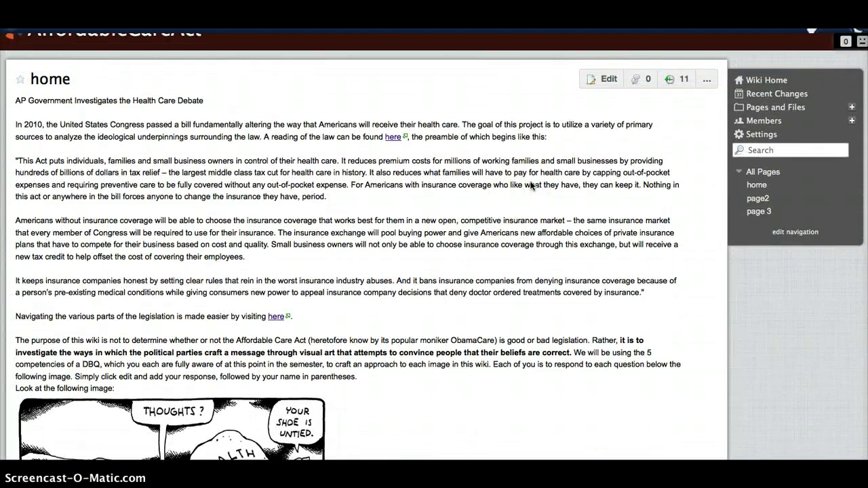
- Open the home page for editing and add an empty line below the Sourcing question for an answer
{"action": "left_click", "coordinate": [608, 79]}
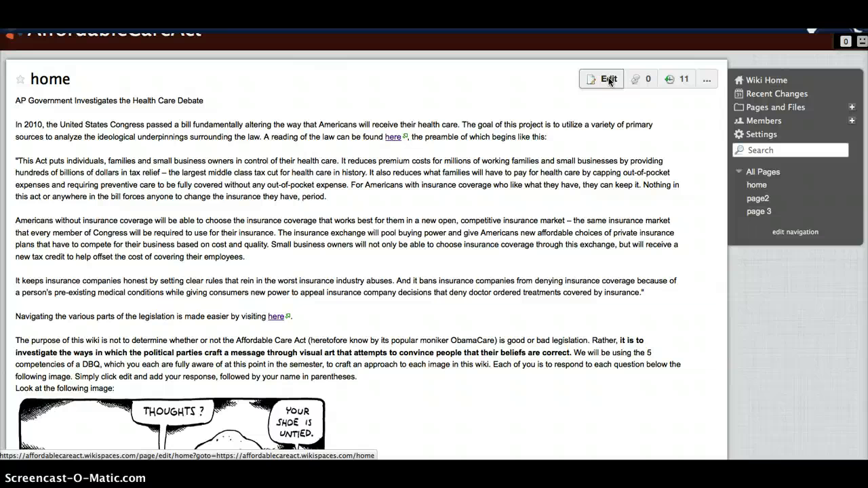
{"action": "left_click", "coordinate": [585, 162]}
{"action": "left_click", "coordinate": [609, 80]}
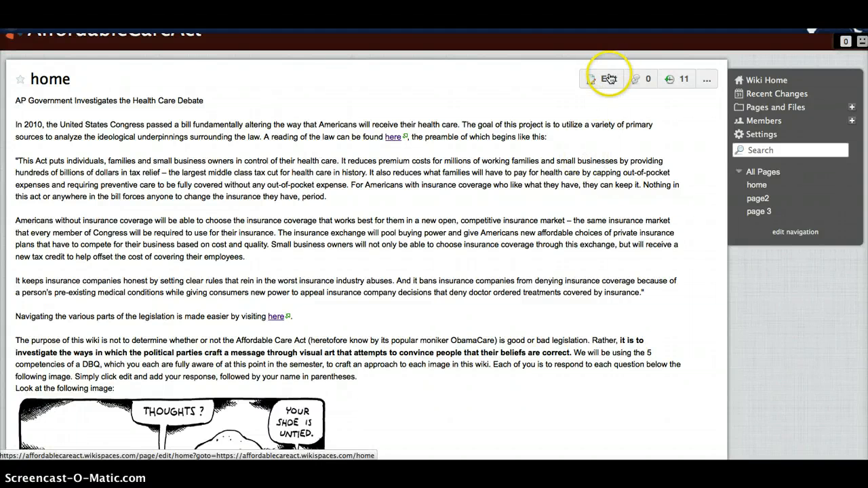
{"action": "left_click", "coordinate": [543, 238]}
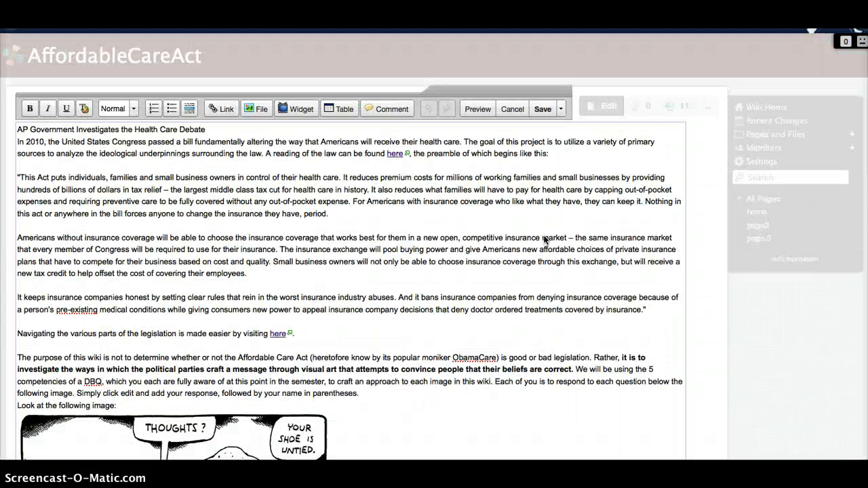
{"action": "scroll", "coordinate": [544, 239], "scroll_direction": "down", "scroll_amount": 7}
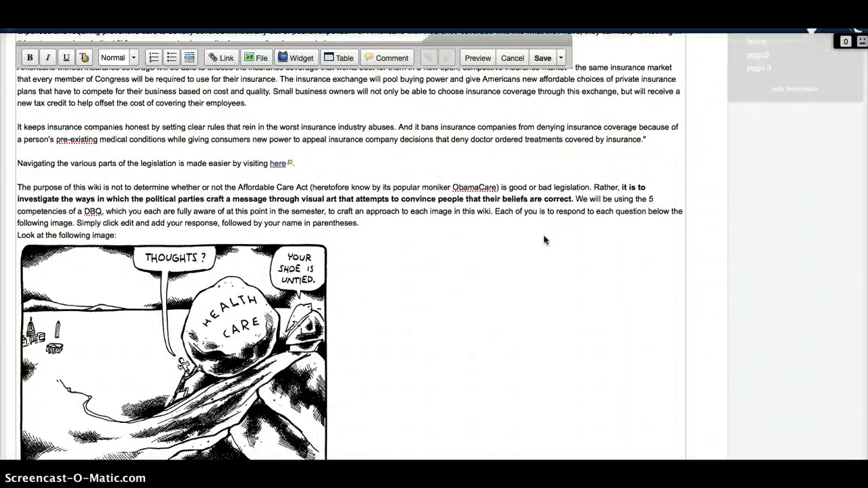
{"action": "scroll", "coordinate": [546, 240], "scroll_direction": "down", "scroll_amount": 5}
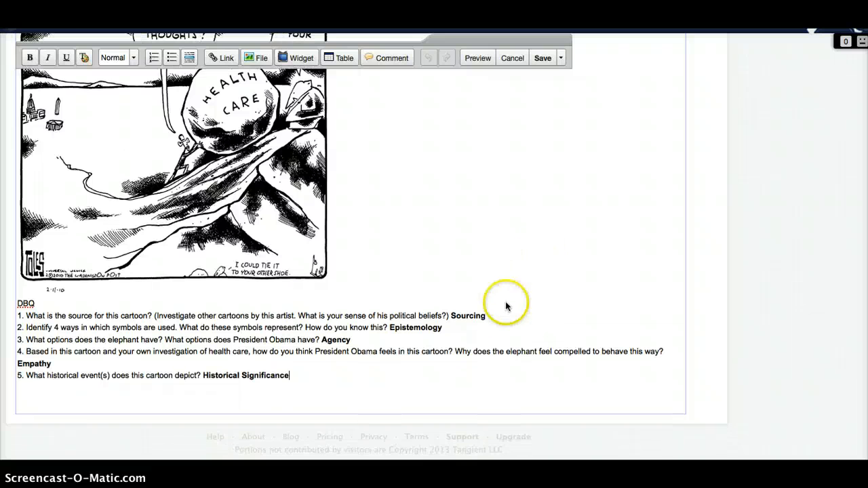
{"action": "key", "text": "Return"}
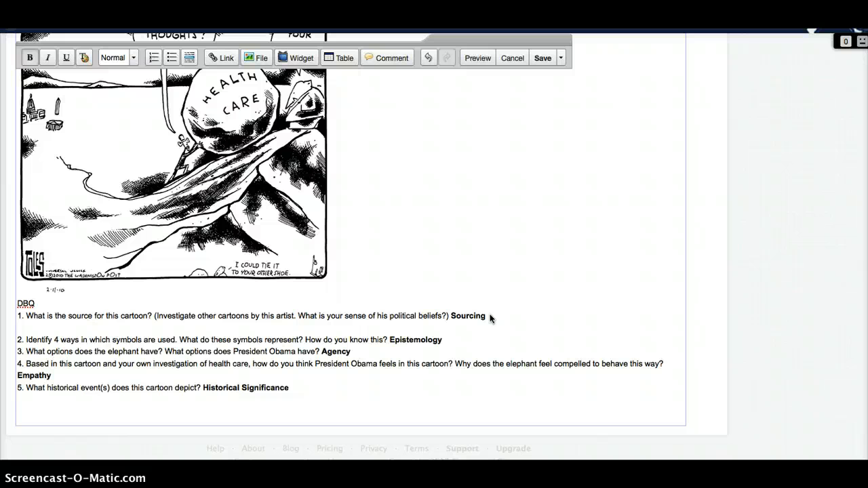
- Enter the answer "The source for the cartoon is named Toles and he works through universal." followed by the respondent's surname in parentheses
{"action": "type", "text": "The source forthe"}
{"action": "key", "text": "BackSpace"}
{"action": "key", "text": "BackSpace"}
{"action": "key", "text": "BackSpace"}
{"action": "type", "text": "rhe"}
{"action": "key", "text": "BackSpace"}
{"action": "key", "text": "BackSpace"}
{"action": "key", "text": "BackSpace"}
{"action": "type", "text": "the cartoon is"}
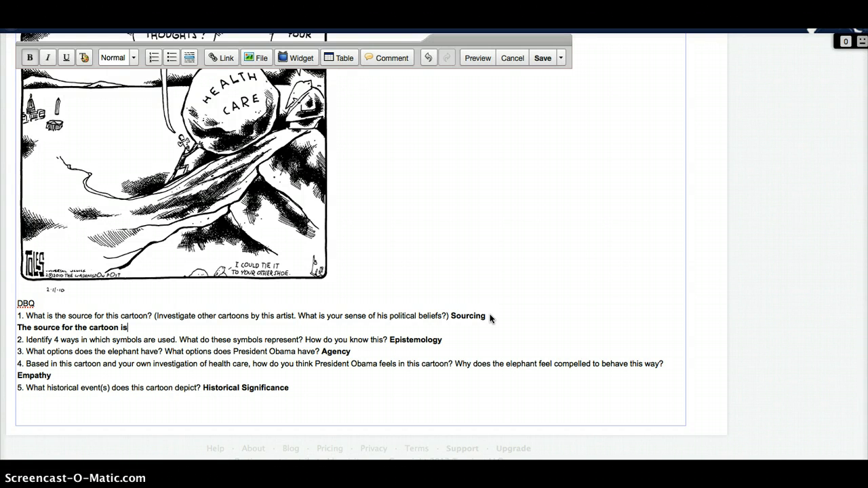
{"action": "type", "text": " named Toles and he workd"}
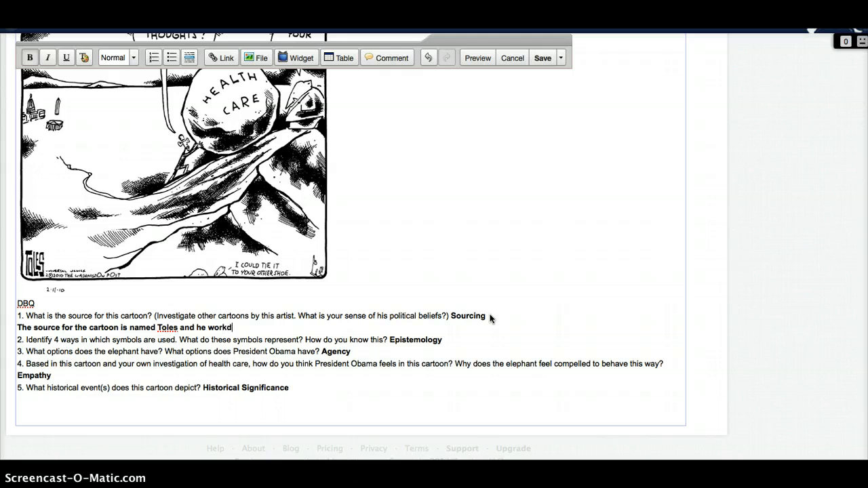
{"action": "key", "text": "BackSpace"}
{"action": "type", "text": "s through universal."}
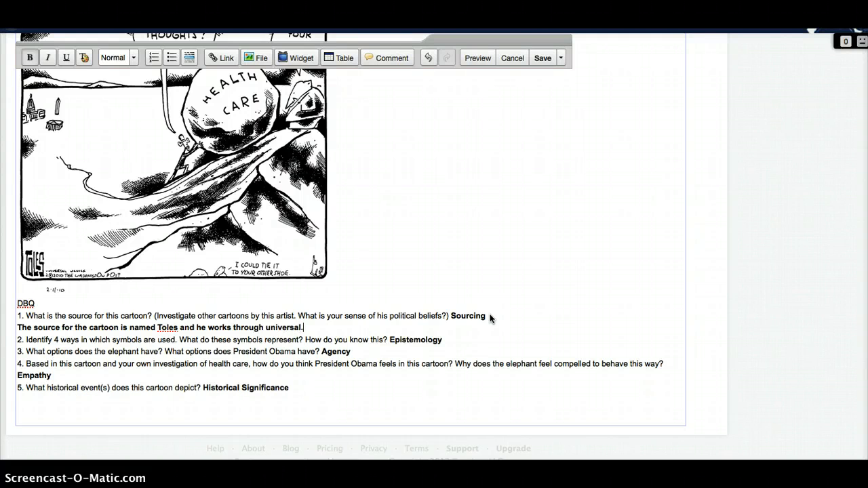
{"action": "type", "text": " (Smith)"}
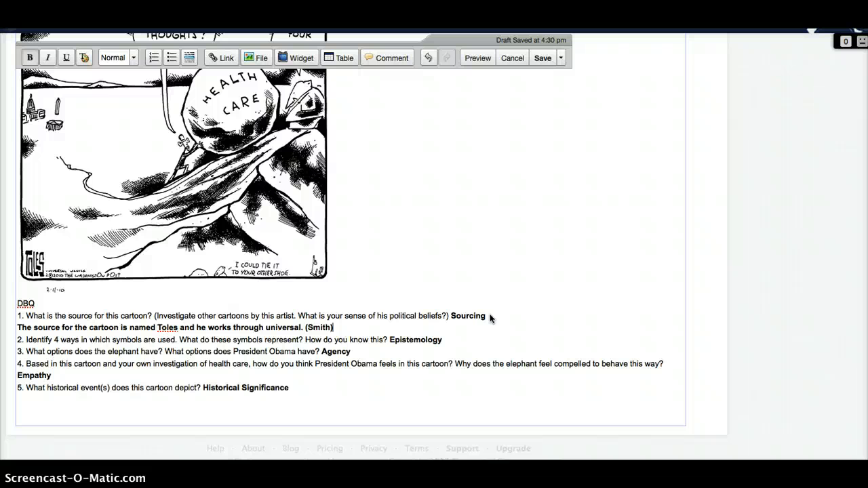
- Save the home page with the new Sourcing answer
{"action": "left_click", "coordinate": [515, 315]}
{"action": "left_click", "coordinate": [545, 58]}
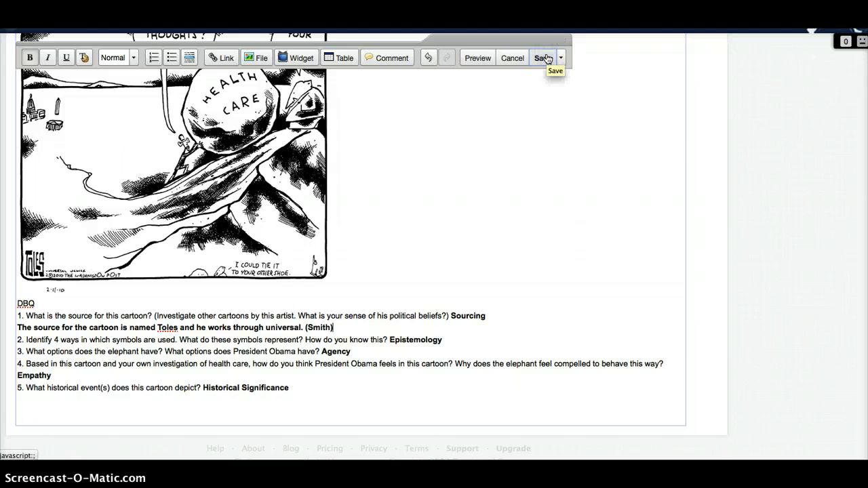
{"action": "left_click", "coordinate": [547, 59]}
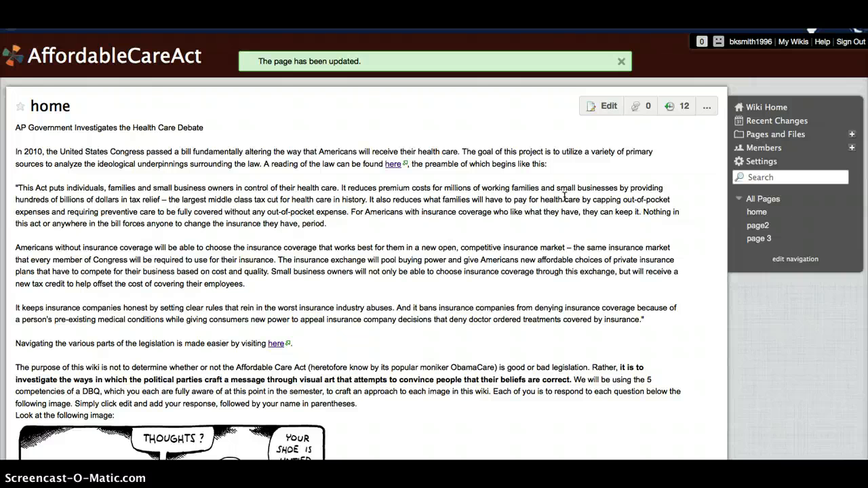
- Open page2 and review its political cartoon, the Astroturf vocabulary question and the DBQ questions
{"action": "left_click", "coordinate": [758, 227]}
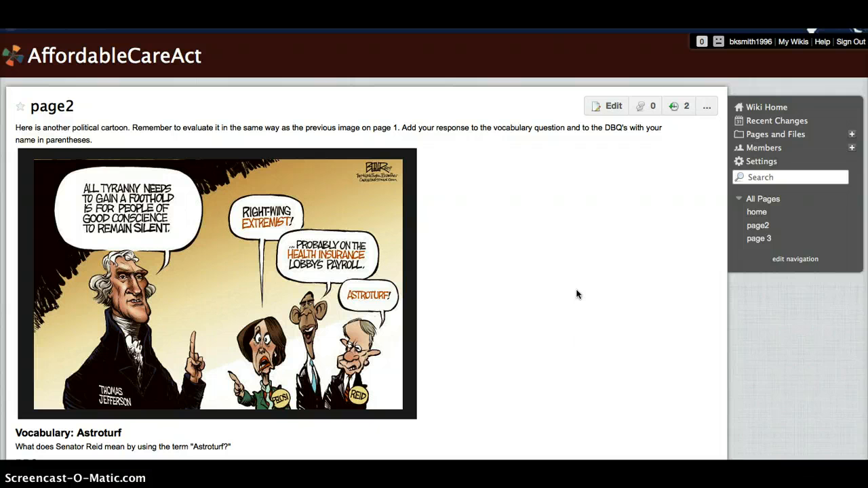
{"action": "scroll", "coordinate": [576, 294], "scroll_direction": "down", "scroll_amount": 5}
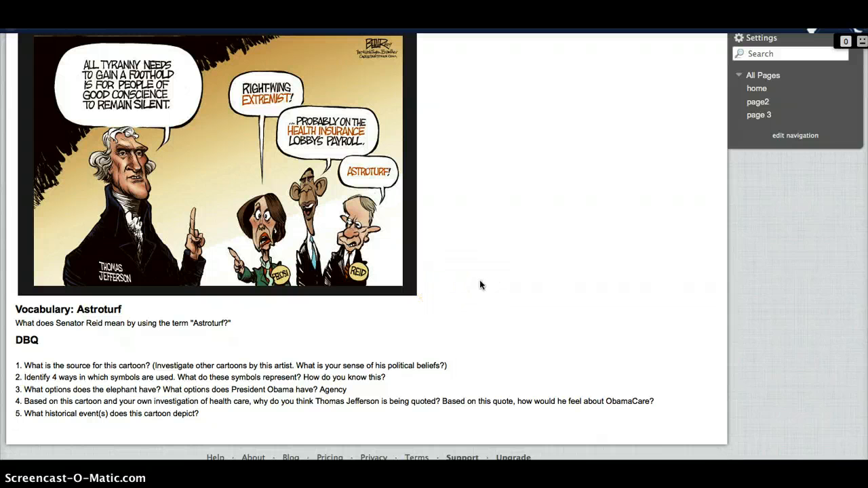
{"action": "scroll", "coordinate": [481, 285], "scroll_direction": "up", "scroll_amount": 3}
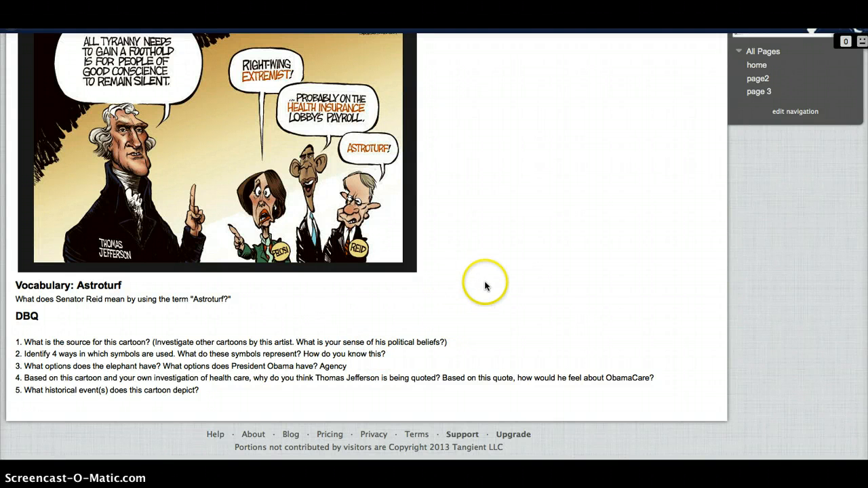
{"action": "scroll", "coordinate": [485, 285], "scroll_direction": "up", "scroll_amount": 1}
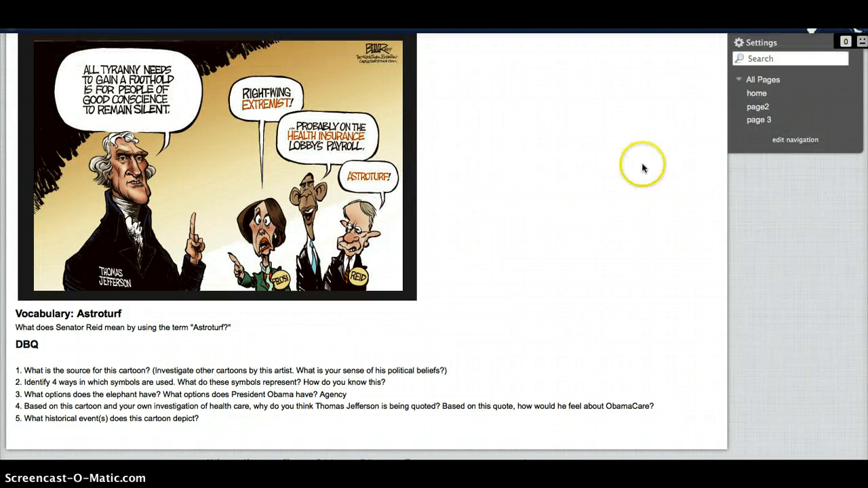
- Open page 3 for editing and inspect the Other HTML widget's embed code form, closing it without adding anything
{"action": "left_click", "coordinate": [757, 123]}
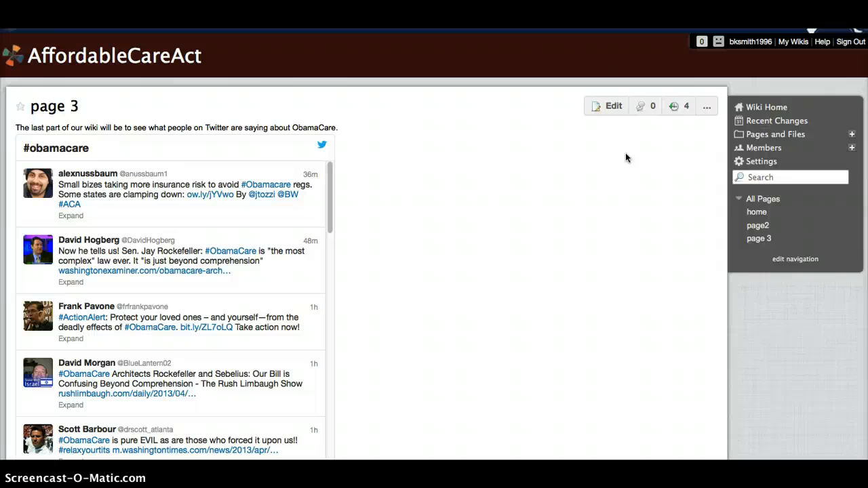
{"action": "left_click", "coordinate": [612, 107]}
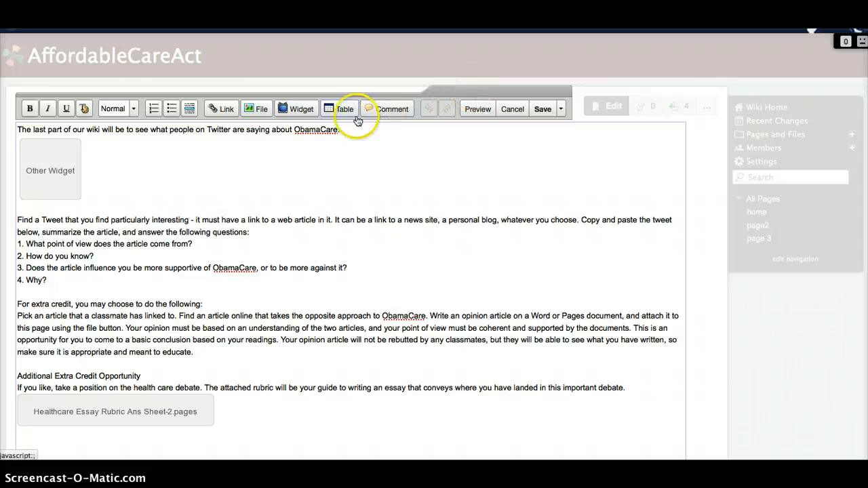
{"action": "left_click", "coordinate": [302, 110]}
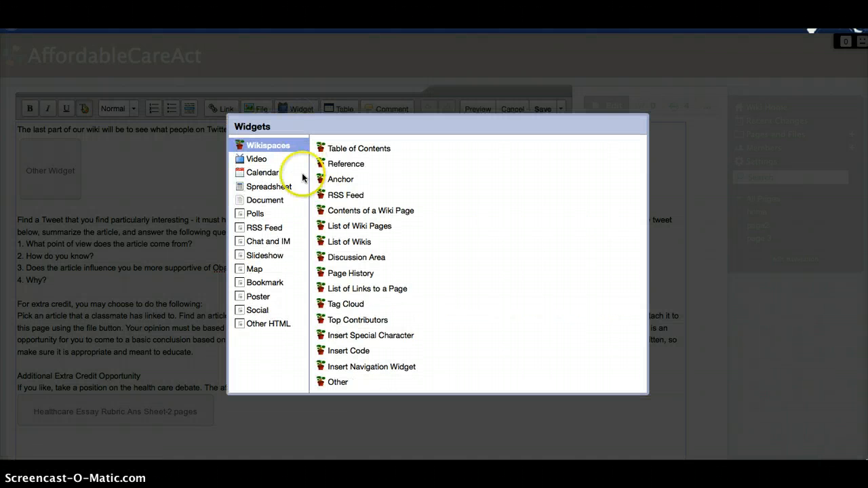
{"action": "left_click", "coordinate": [245, 328]}
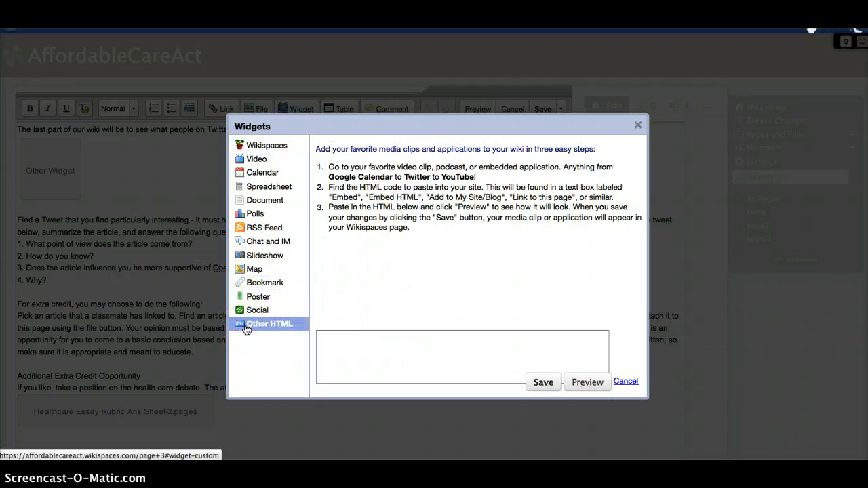
{"action": "left_click", "coordinate": [323, 341]}
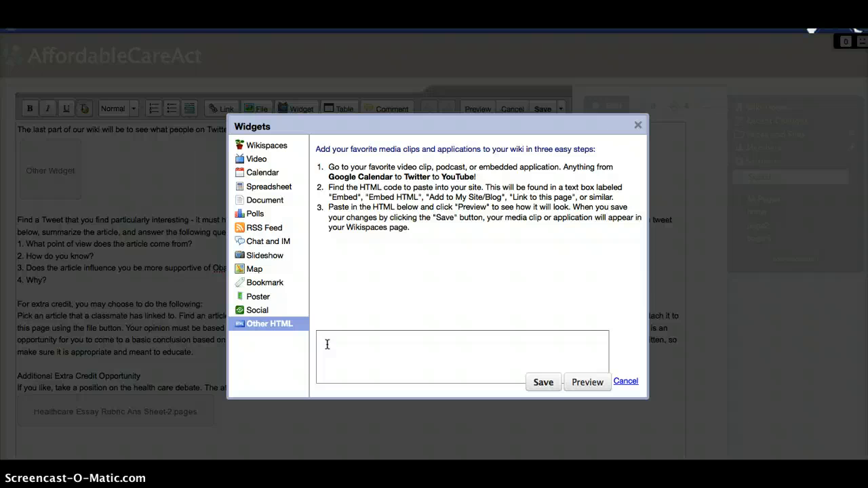
{"action": "left_click", "coordinate": [327, 345]}
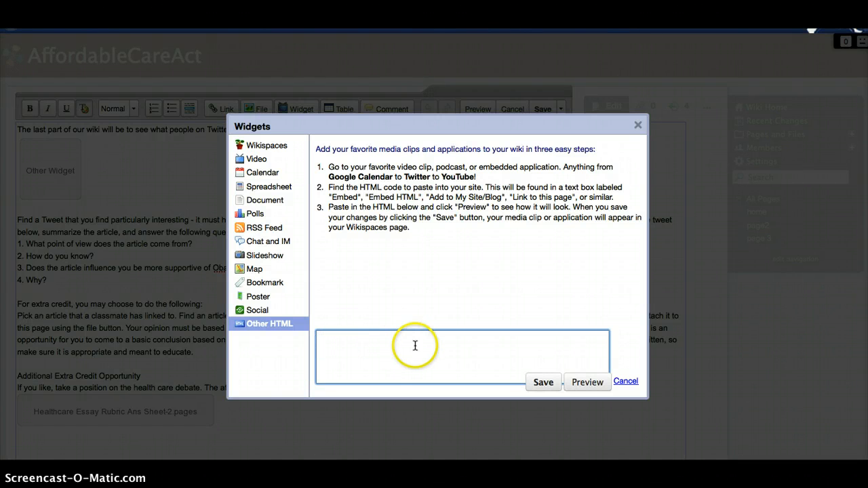
{"action": "left_click", "coordinate": [639, 128]}
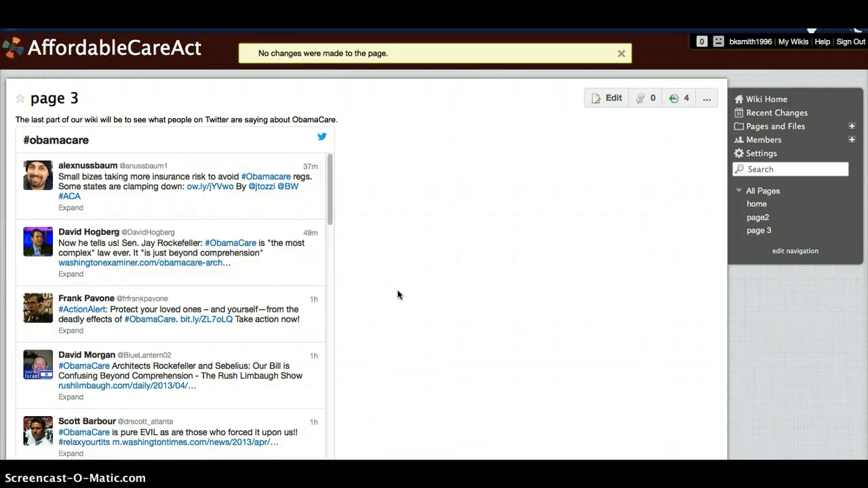
- Browse the tweets in page 3's #obamacare feed and read the assignment and extra credit instructions beneath it
{"action": "scroll", "coordinate": [398, 294], "scroll_direction": "down", "scroll_amount": 3}
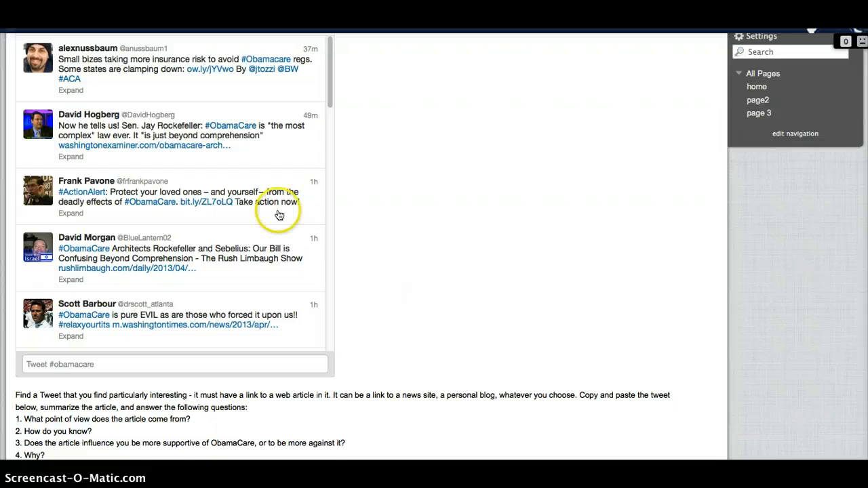
{"action": "scroll", "coordinate": [268, 211], "scroll_direction": "up", "scroll_amount": 3}
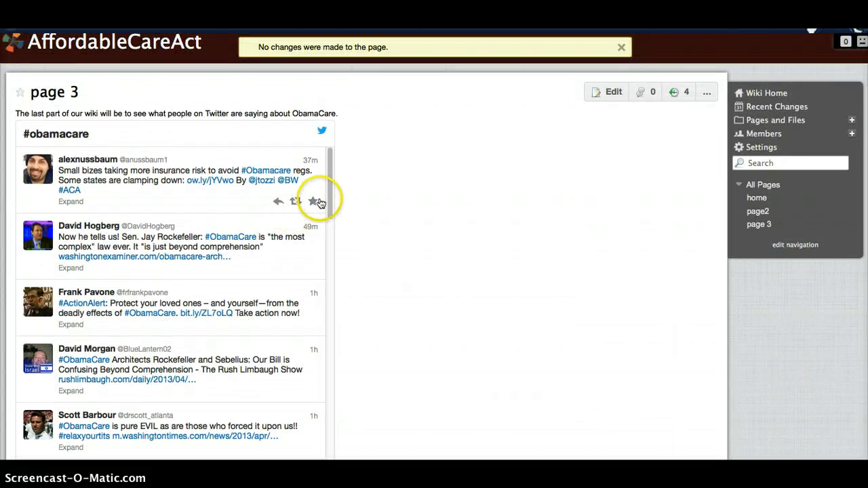
{"action": "scroll", "coordinate": [323, 209], "scroll_direction": "down", "scroll_amount": 5}
{"action": "scroll", "coordinate": [319, 200], "scroll_direction": "down", "scroll_amount": 2}
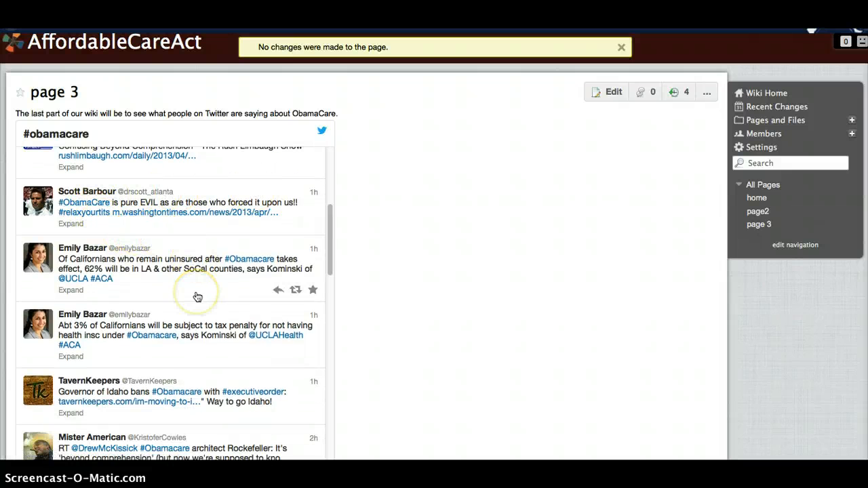
{"action": "scroll", "coordinate": [196, 296], "scroll_direction": "down", "scroll_amount": 5}
{"action": "scroll", "coordinate": [196, 296], "scroll_direction": "down", "scroll_amount": 1}
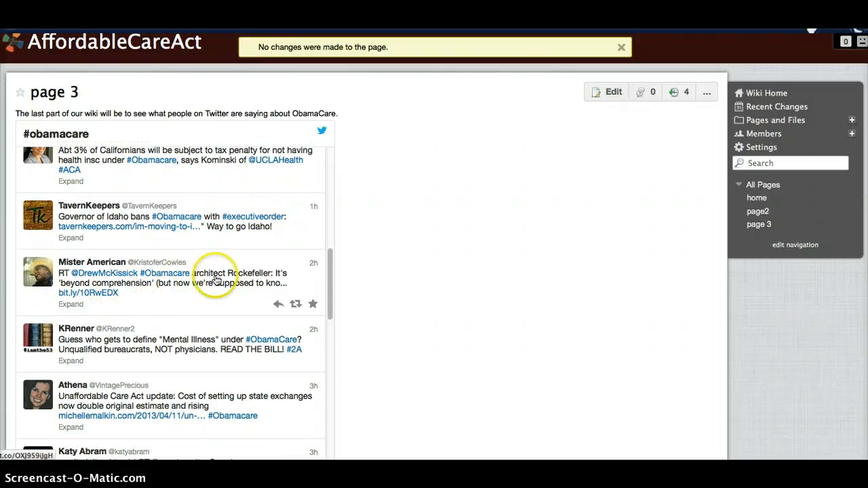
{"action": "scroll", "coordinate": [407, 261], "scroll_direction": "down", "scroll_amount": 6}
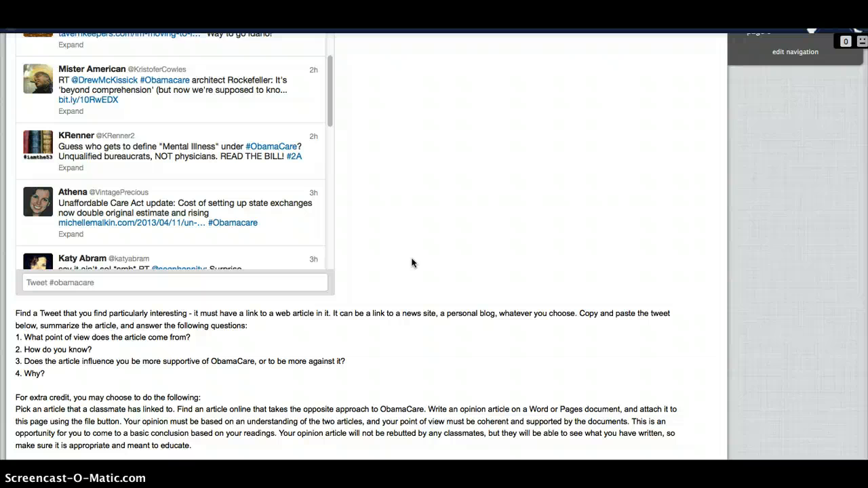
- Read page 3's additional extra credit instructions and save the attached Healthcare Essay Rubric Ans Sheet-2.pages file to the computer
{"action": "scroll", "coordinate": [412, 263], "scroll_direction": "down", "scroll_amount": 3}
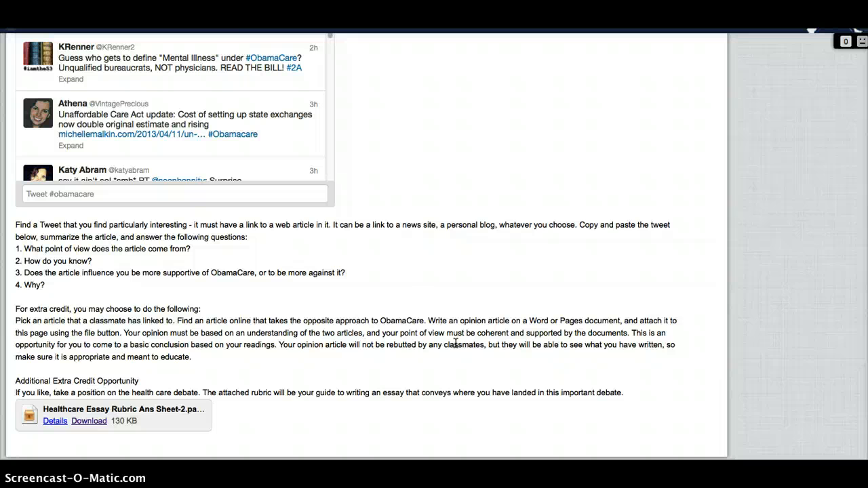
{"action": "scroll", "coordinate": [455, 344], "scroll_direction": "down", "scroll_amount": 2}
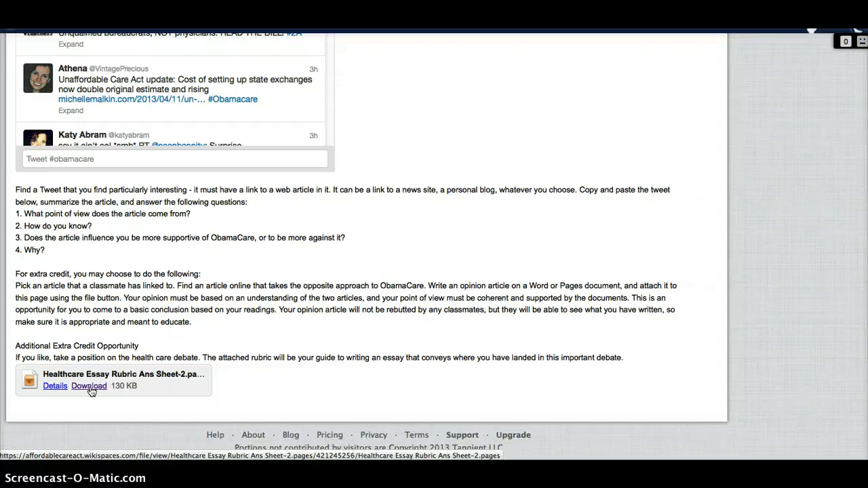
{"action": "scroll", "coordinate": [456, 200], "scroll_direction": "up", "scroll_amount": 5}
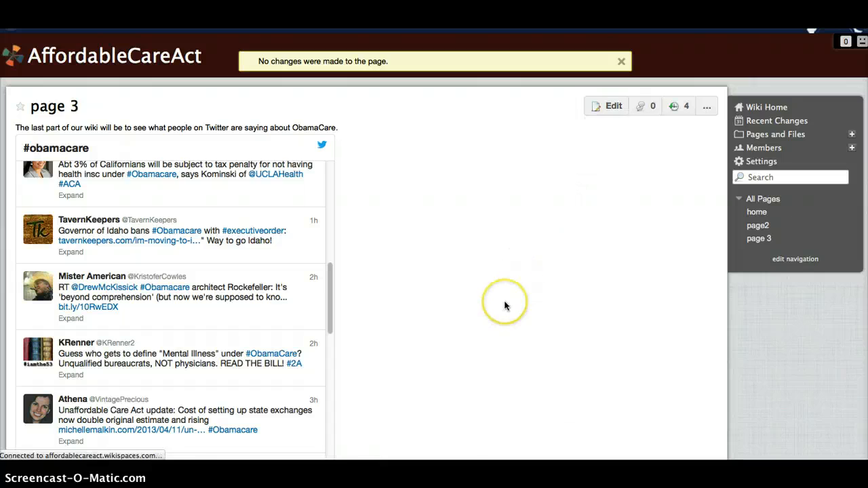
{"action": "scroll", "coordinate": [504, 305], "scroll_direction": "down", "scroll_amount": 2}
{"action": "scroll", "coordinate": [504, 305], "scroll_direction": "down", "scroll_amount": 3}
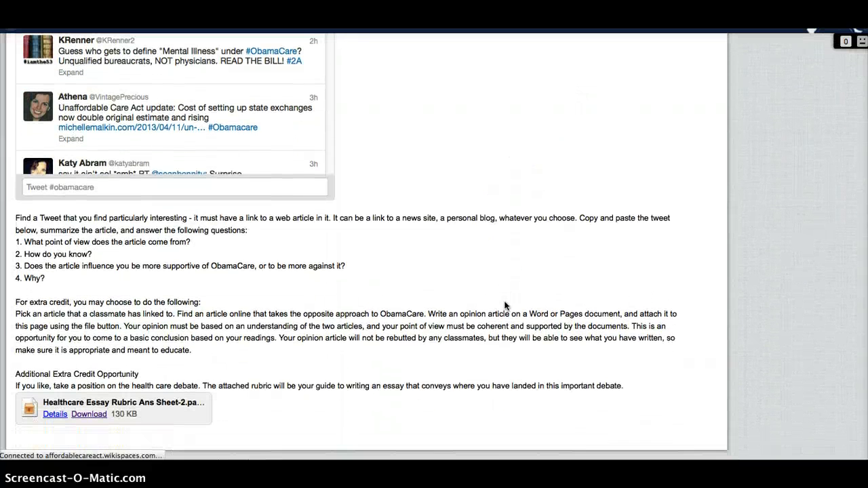
{"action": "left_click", "coordinate": [89, 414]}
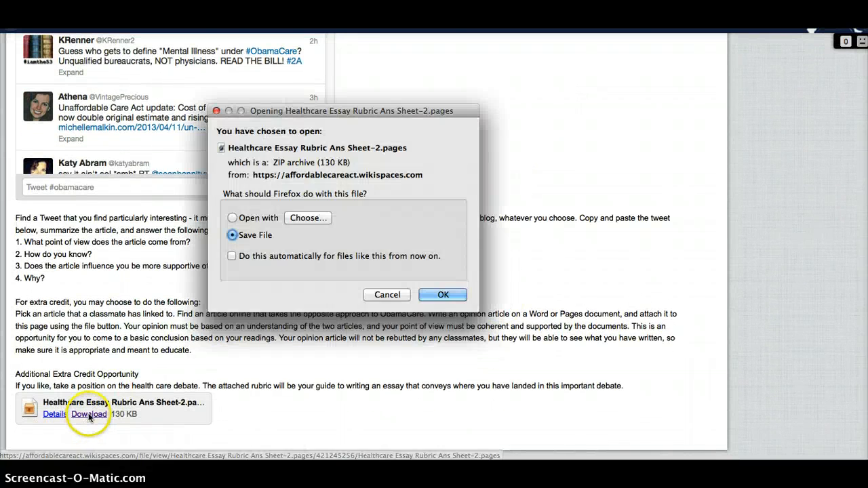
{"action": "left_click", "coordinate": [456, 294]}
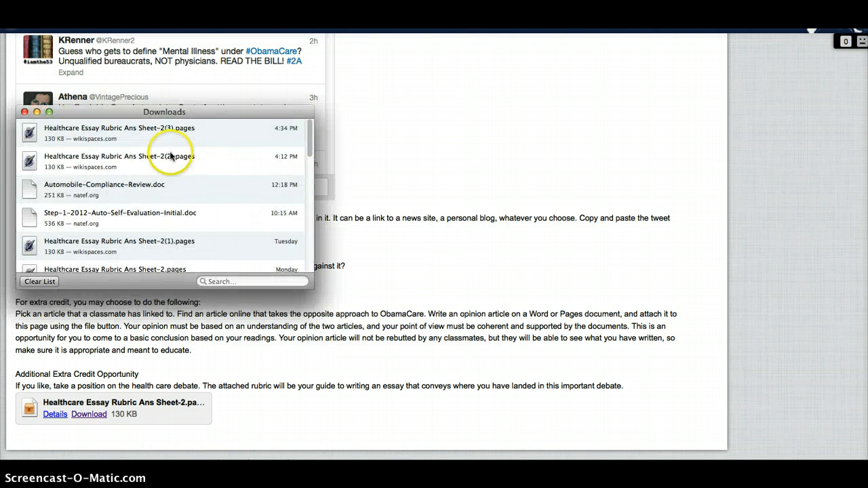
- Open the downloaded Healthcare Essay Rubric Ans Sheet-2(2).pages, skip the document warnings, review the rubric, and close it and the downloads list
{"action": "left_click", "coordinate": [80, 159]}
{"action": "double_click", "coordinate": [81, 159]}
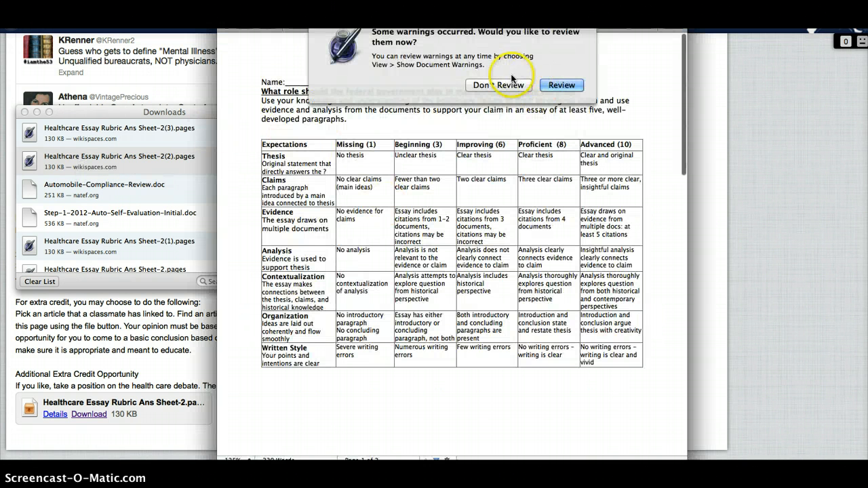
{"action": "left_click", "coordinate": [512, 82]}
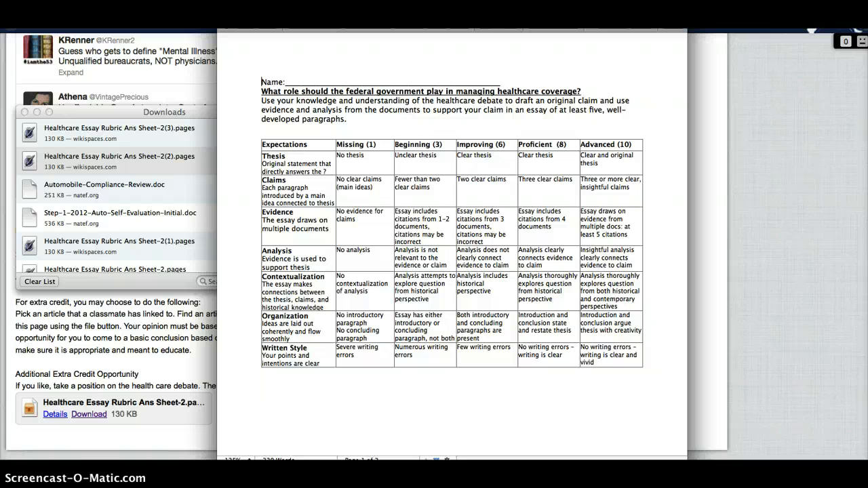
{"action": "key", "text": "super+w"}
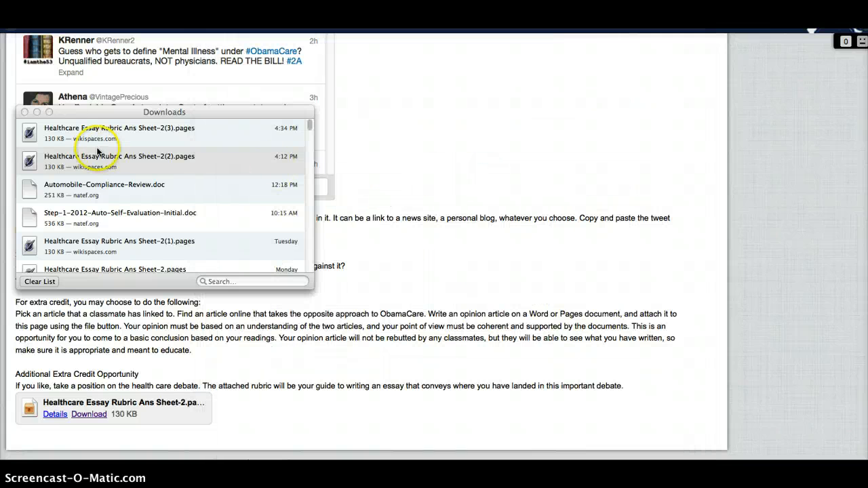
{"action": "left_click", "coordinate": [25, 112]}
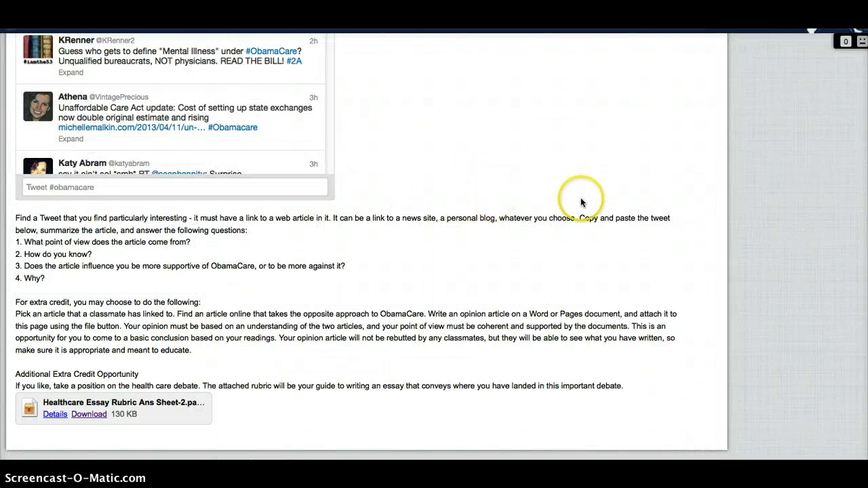
- Return from page 3 to the wiki's home page
{"action": "scroll", "coordinate": [580, 201], "scroll_direction": "up", "scroll_amount": 10}
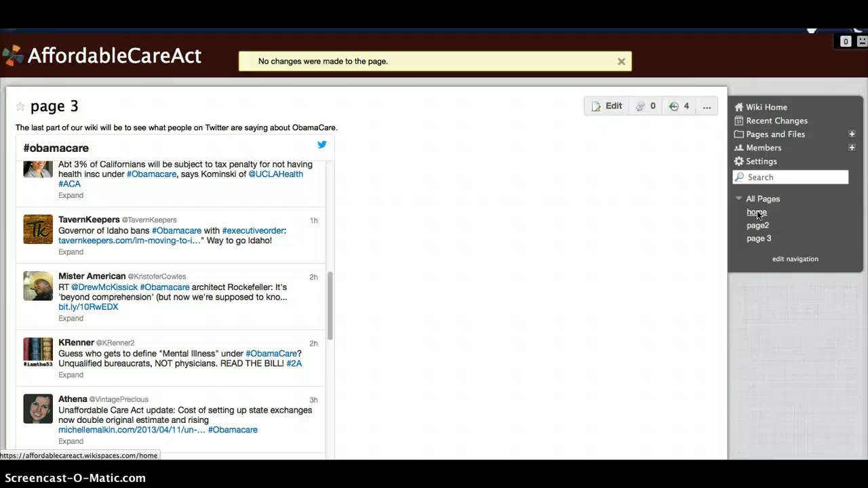
{"action": "left_click", "coordinate": [645, 223]}
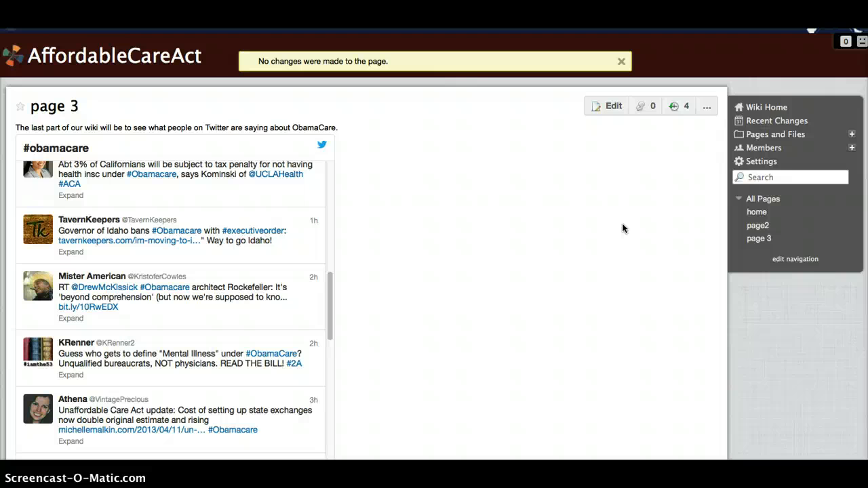
{"action": "left_click", "coordinate": [760, 215]}
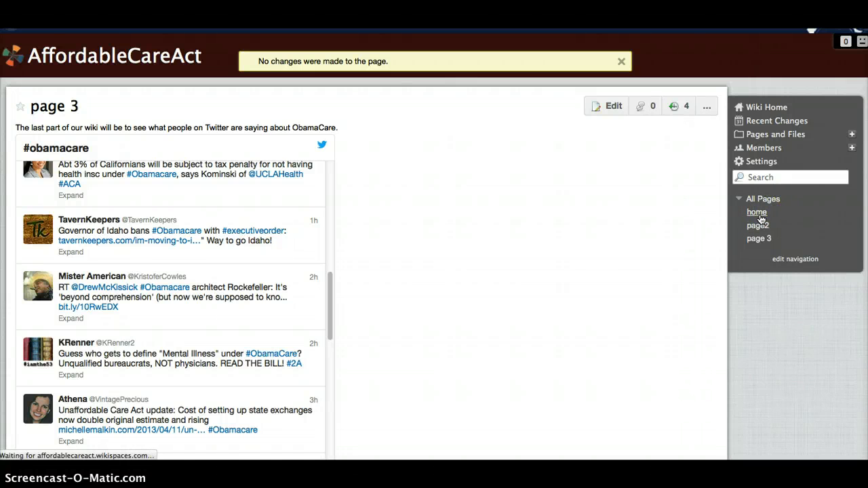